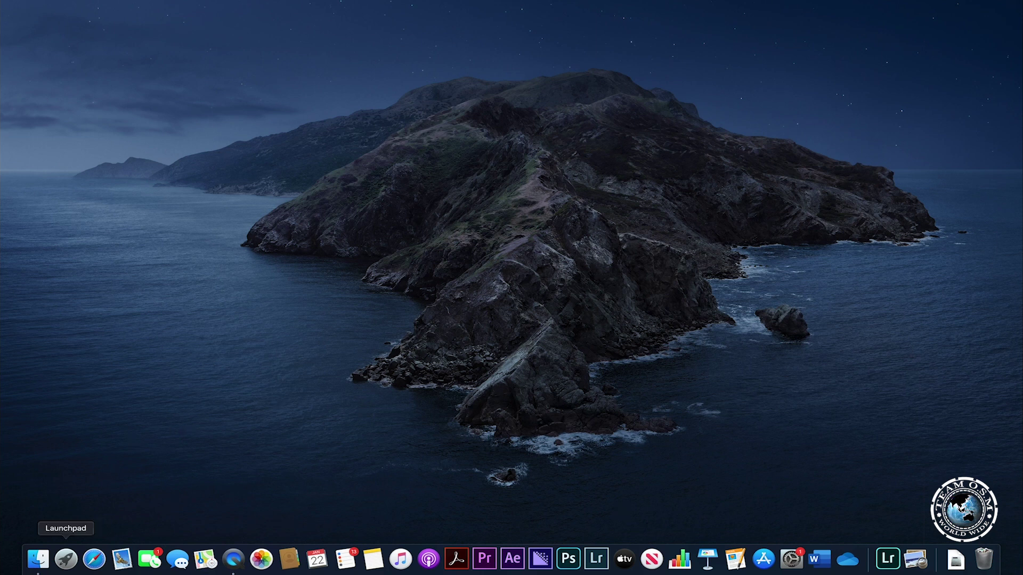
Launch Safari and load parallels.com by entering 'par' in the address bar.
click(94, 559)
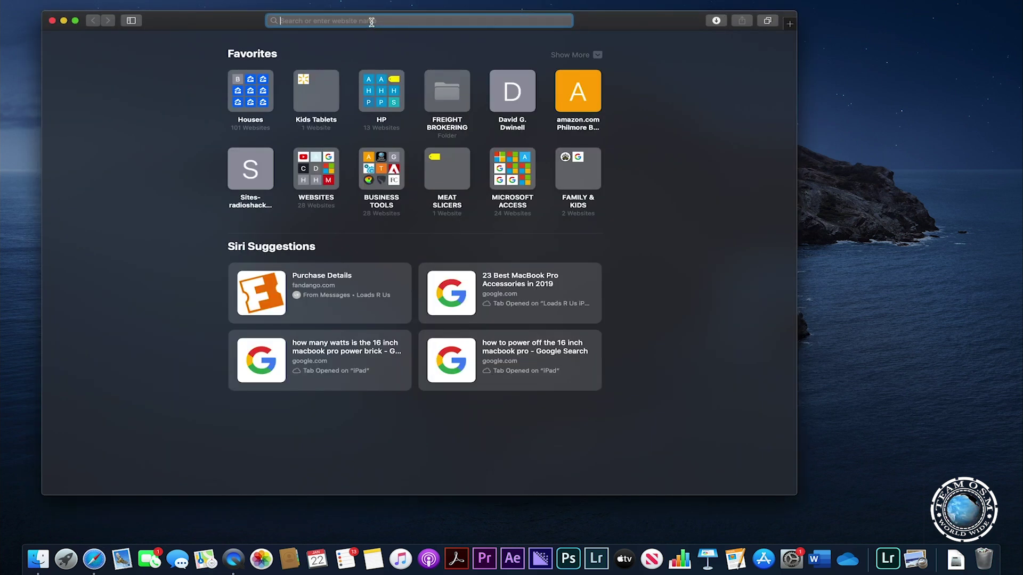
text(parallels.com)
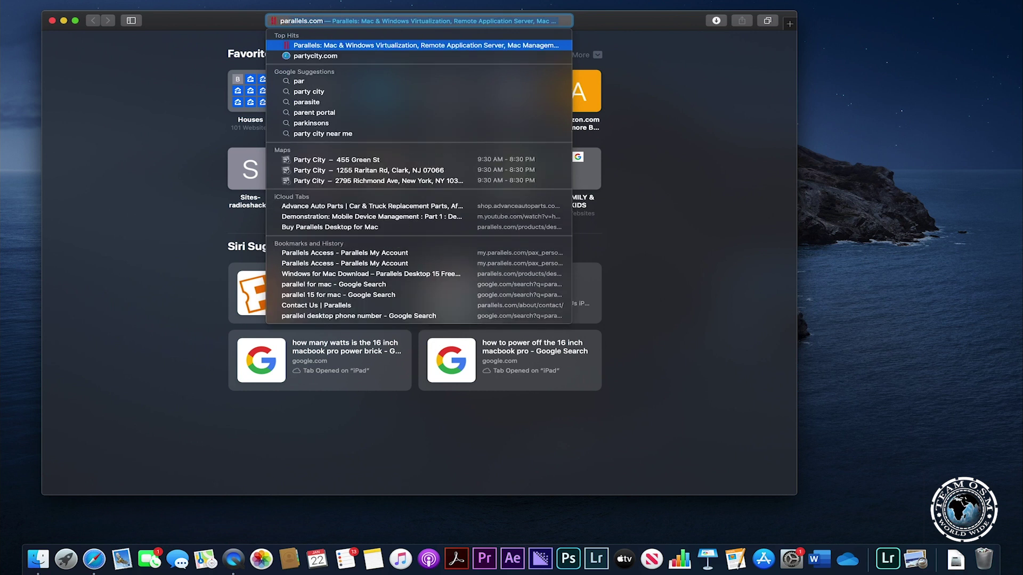
key(Return)
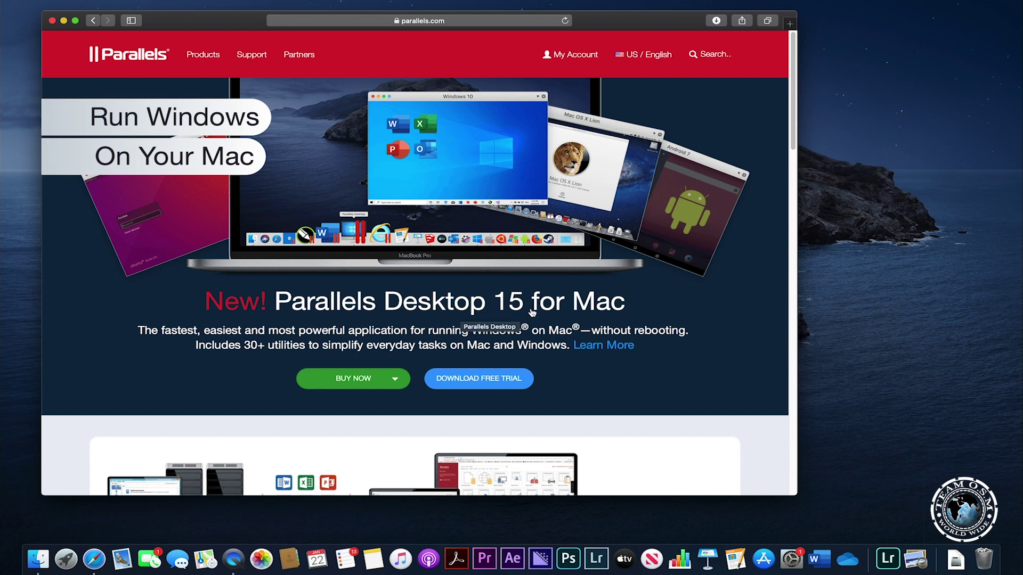
Download the ParallelsDesktop-15.1.2-47123.dmg free trial, allowing the download, and open it from Downloads.
click(481, 379)
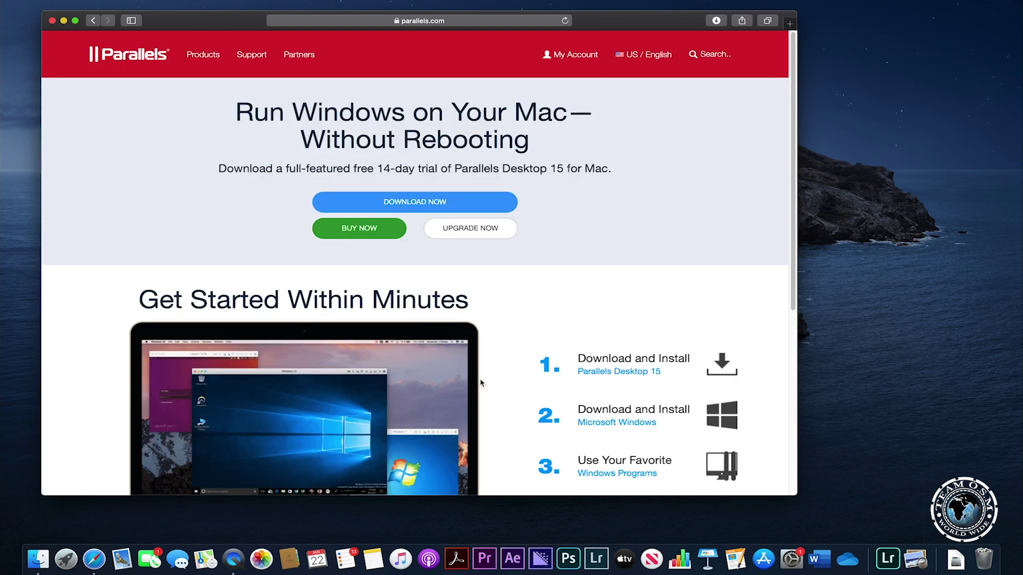
click(429, 205)
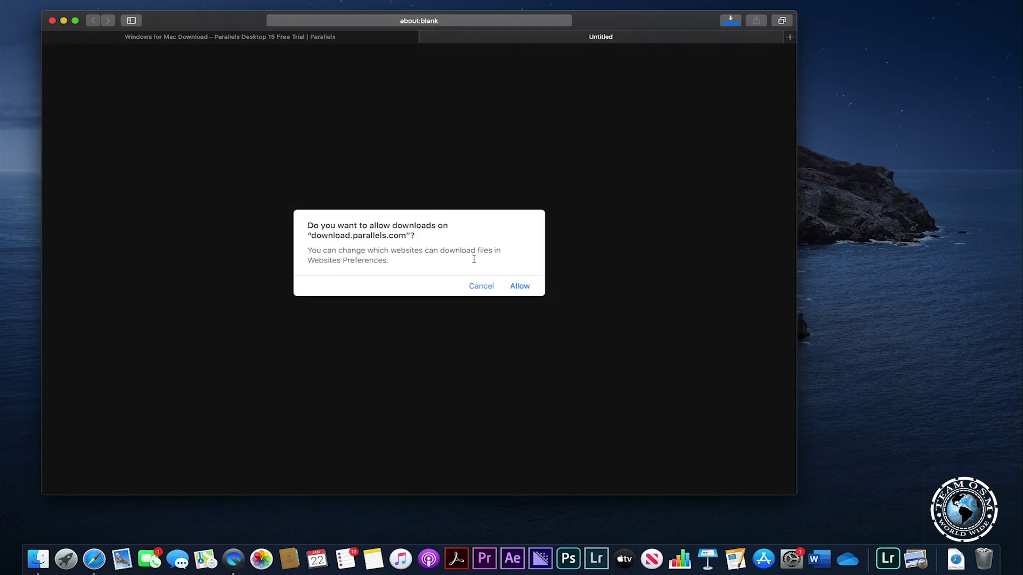
click(520, 286)
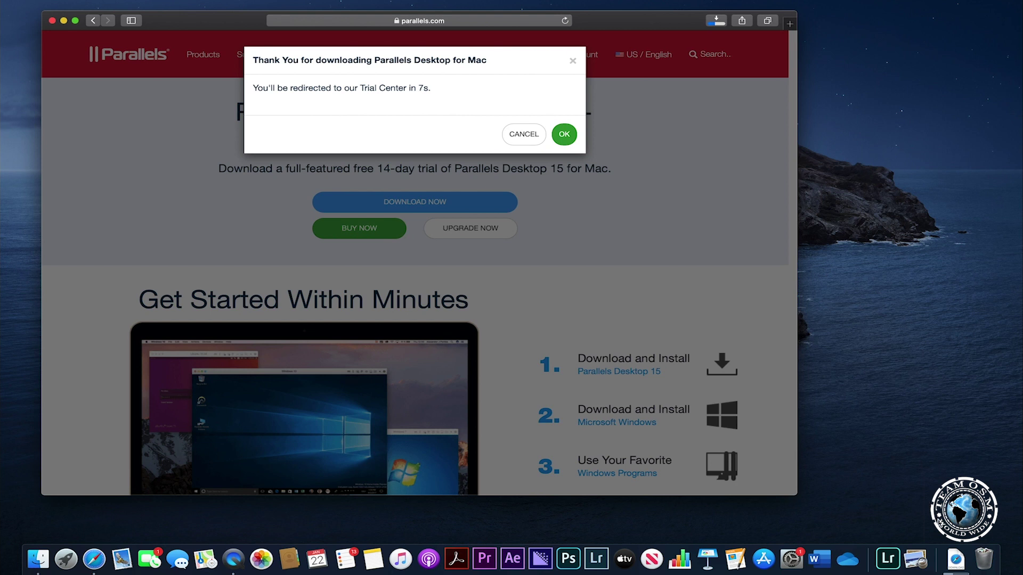
click(956, 559)
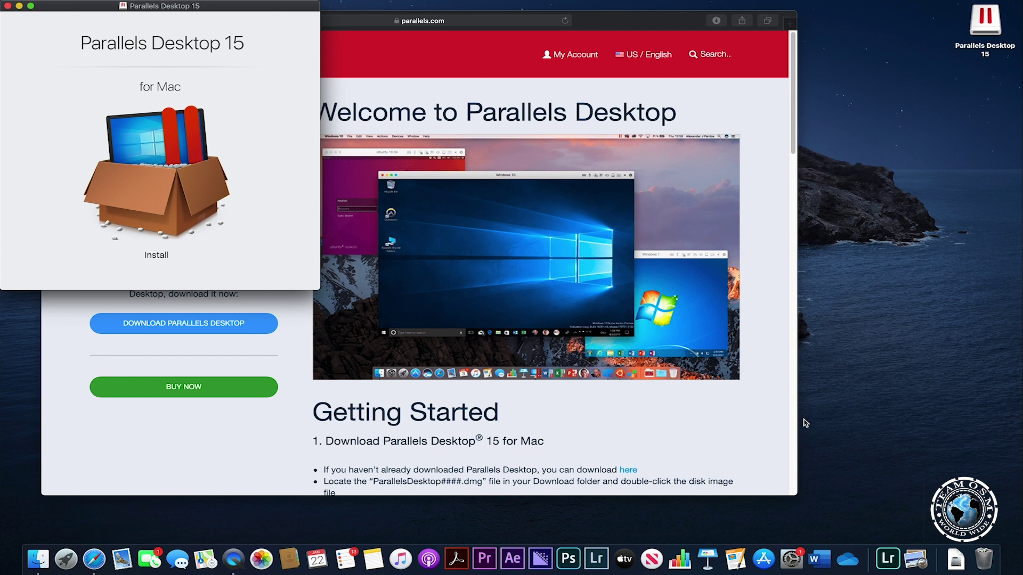
Start the Install item from the disk image and confirm opening the internet-downloaded app.
click(172, 173)
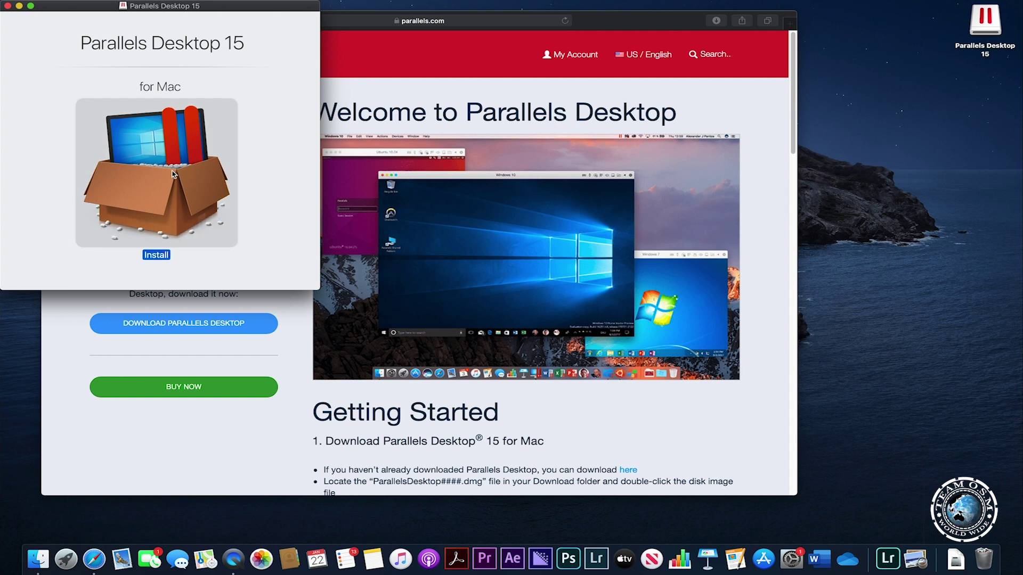
double_click(173, 174)
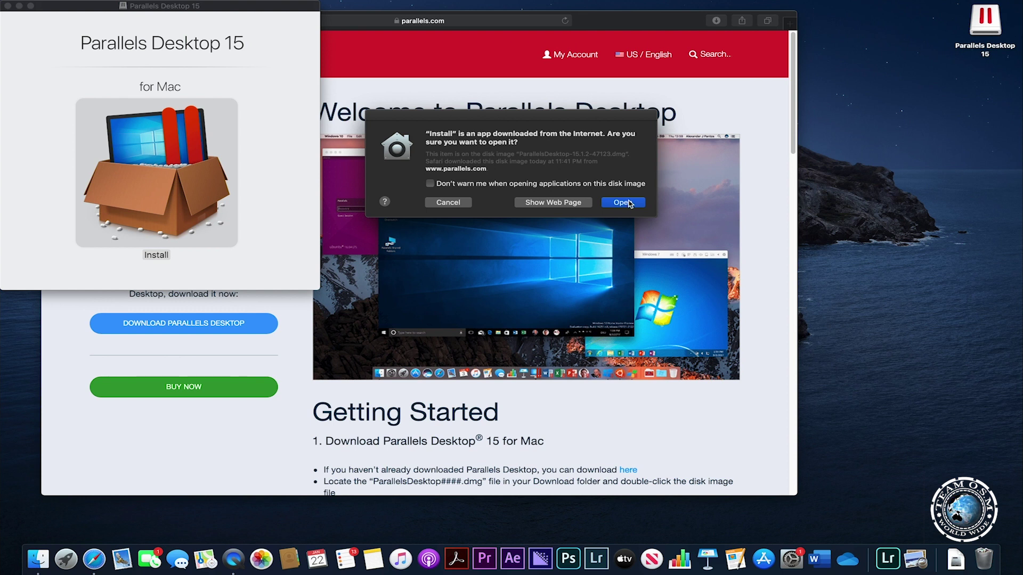
click(623, 203)
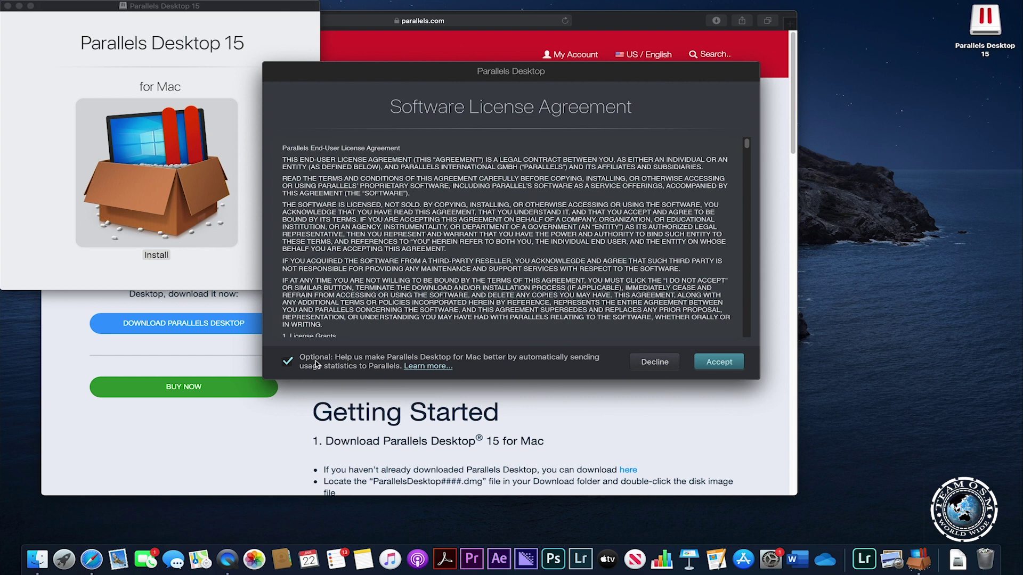
Uncheck the optional usage statistics box and accept the license agreement.
click(287, 364)
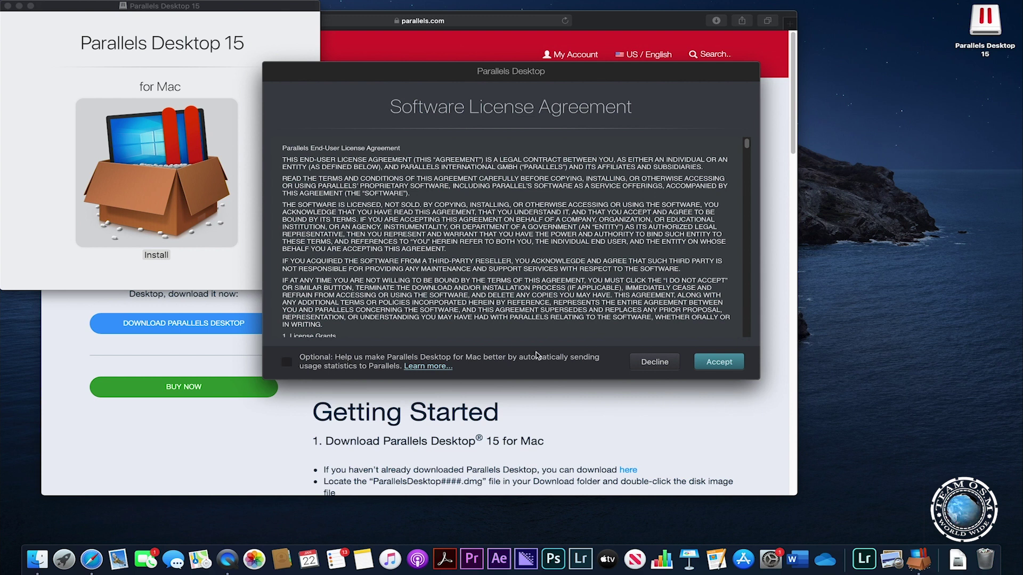
click(739, 364)
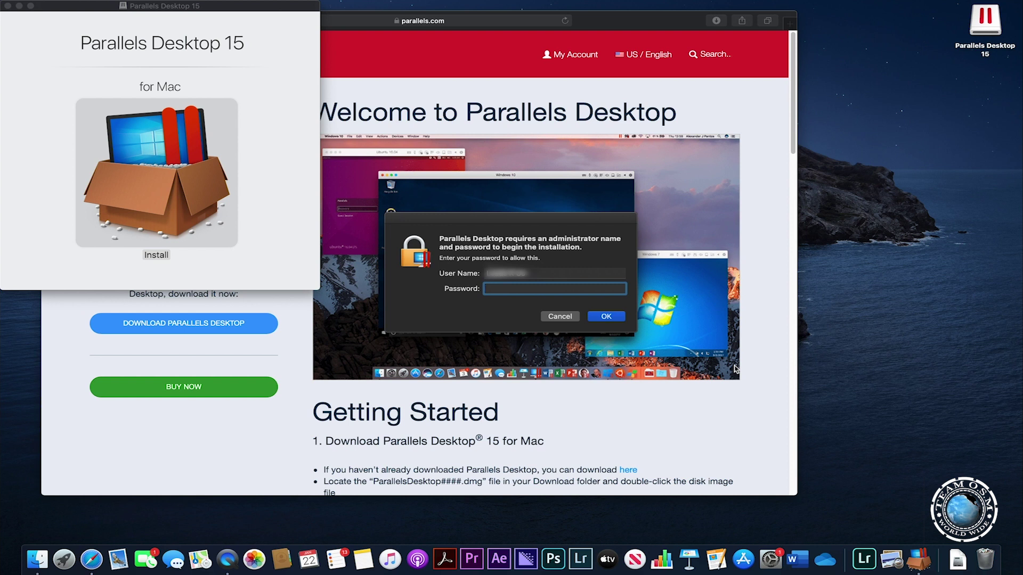
Enter the administrator password to authorise the Parallels Desktop installation.
text(•)
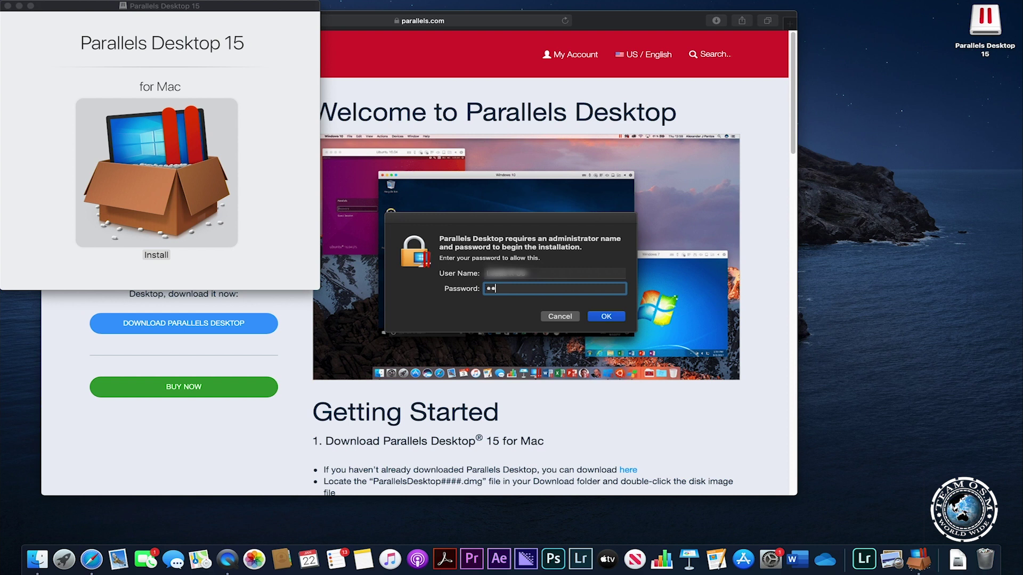
text(••••)
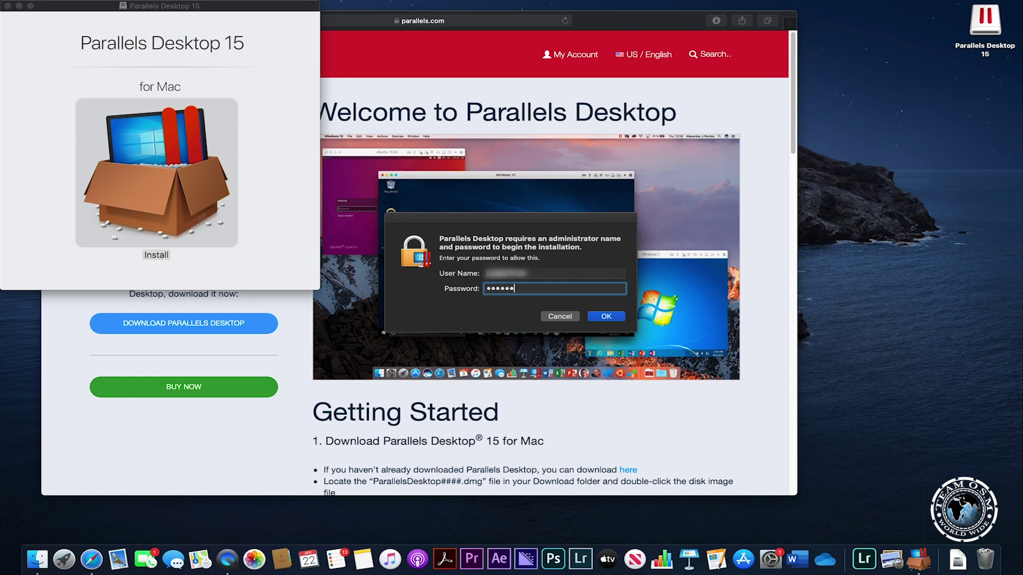
text(•)
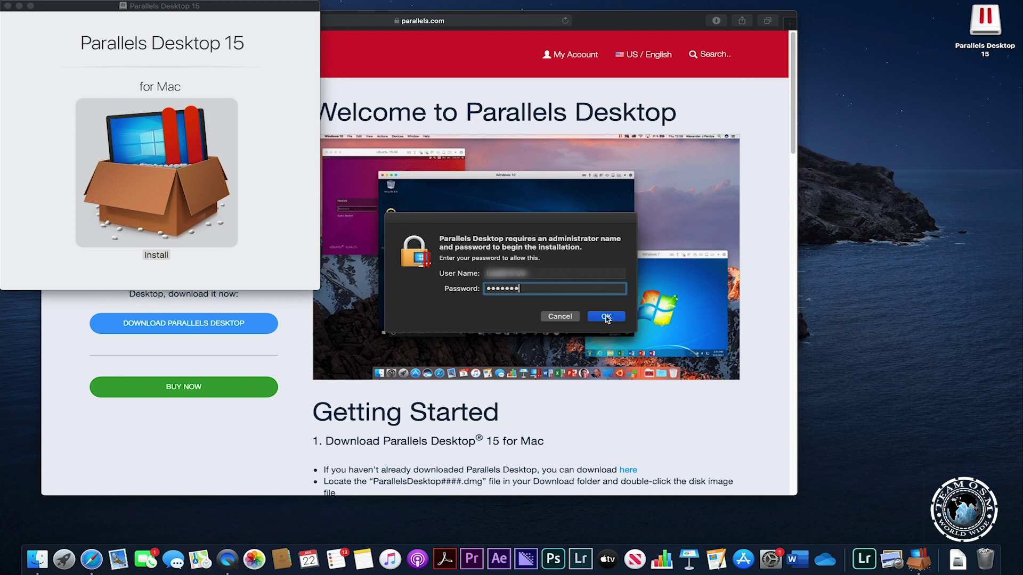
click(607, 317)
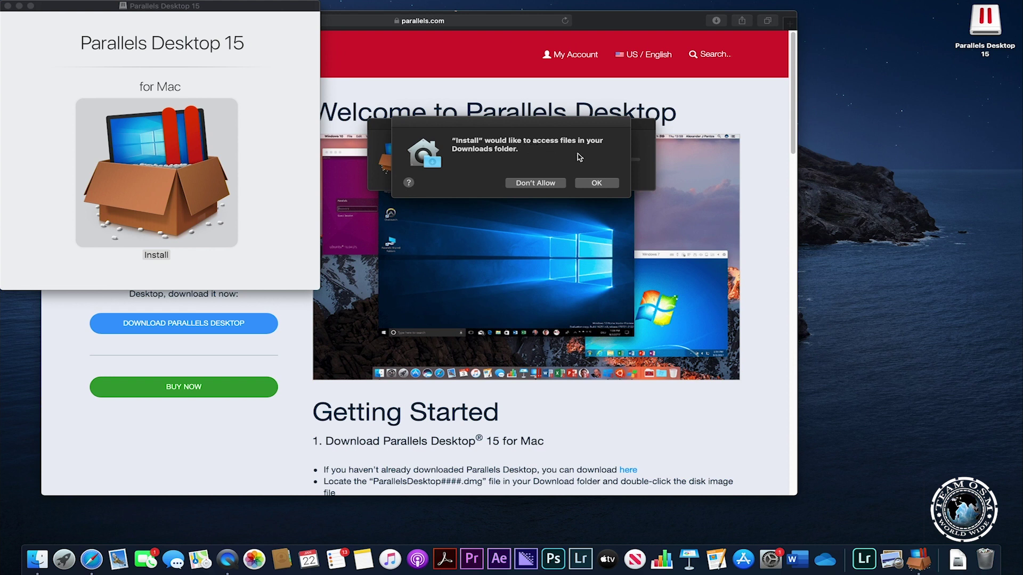
Give the installer Downloads folder access and allow Parallels Desktop notifications.
click(597, 183)
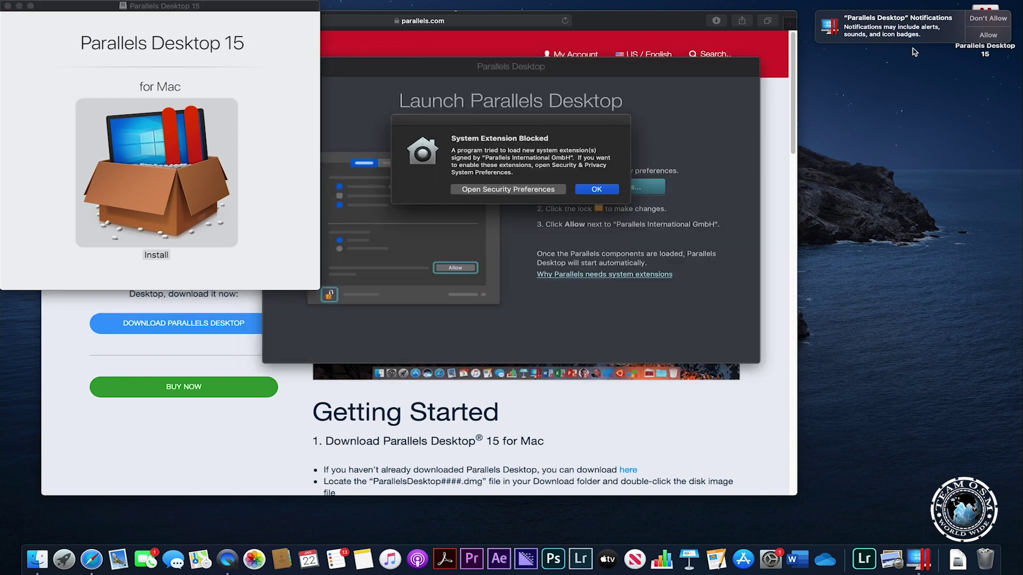
click(988, 36)
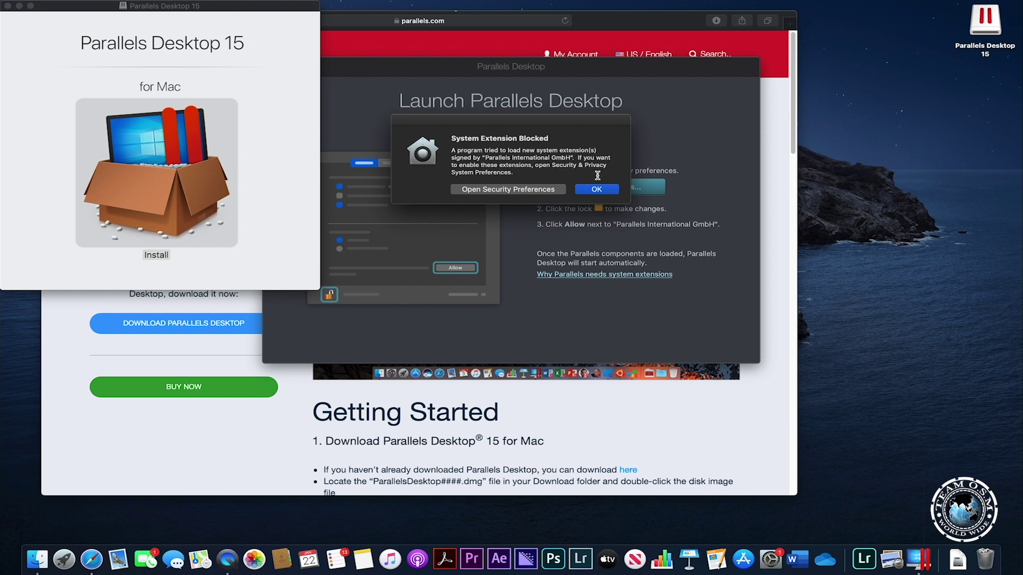
Unlock Security & Privacy with the admin password, allow the blocked Parallels software, then close it.
click(492, 190)
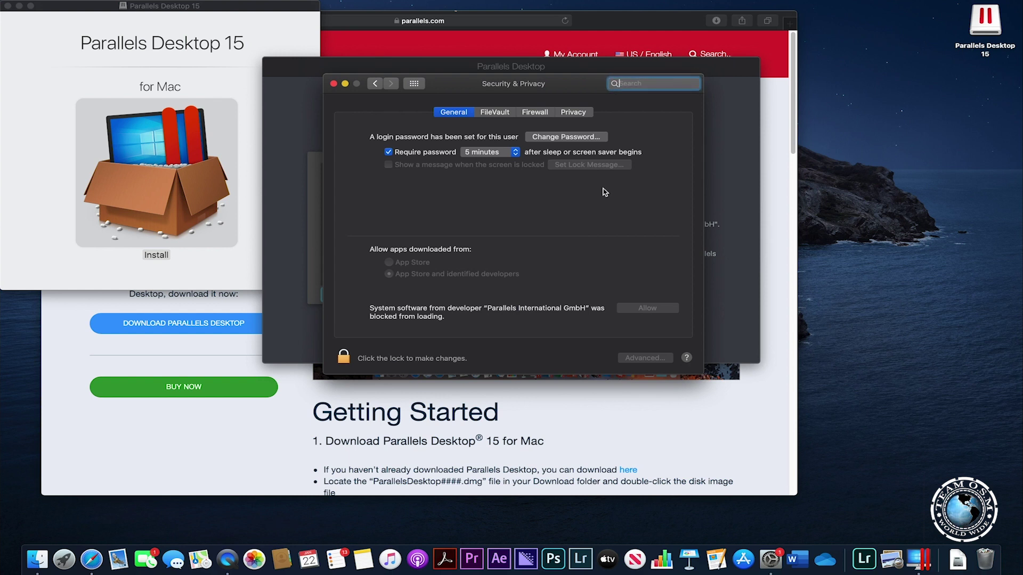
click(344, 358)
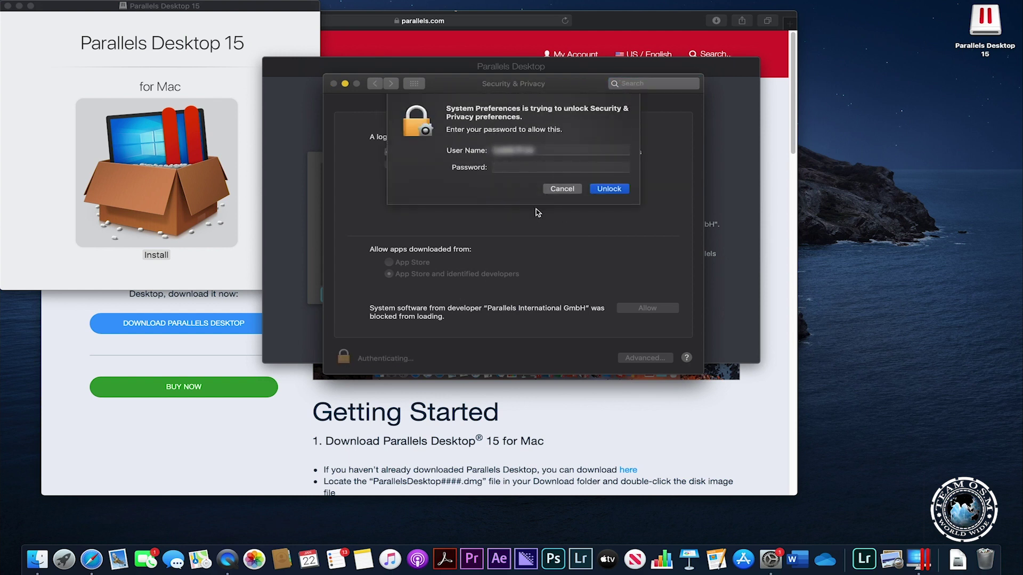
text(•••••)
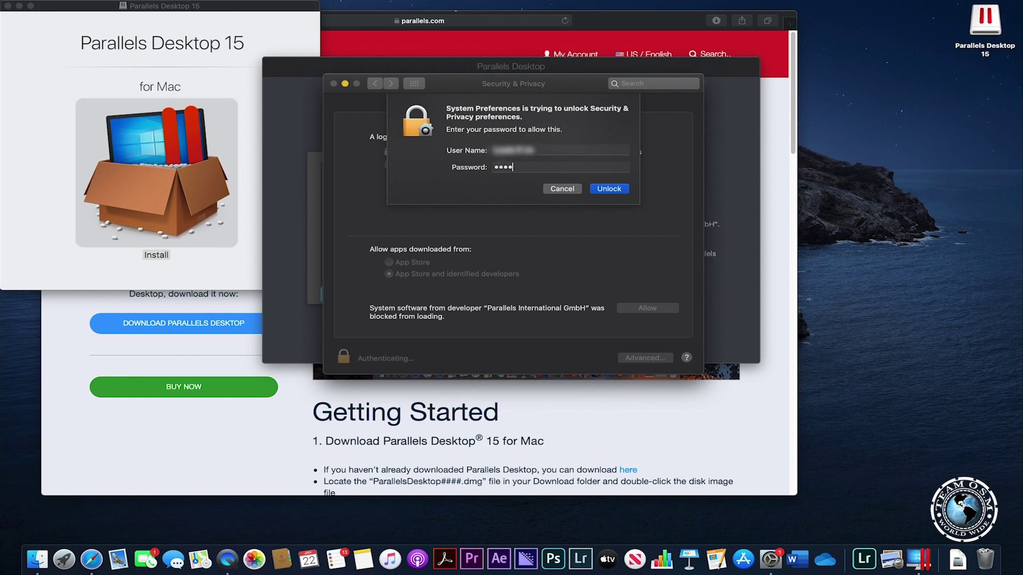
text(••)
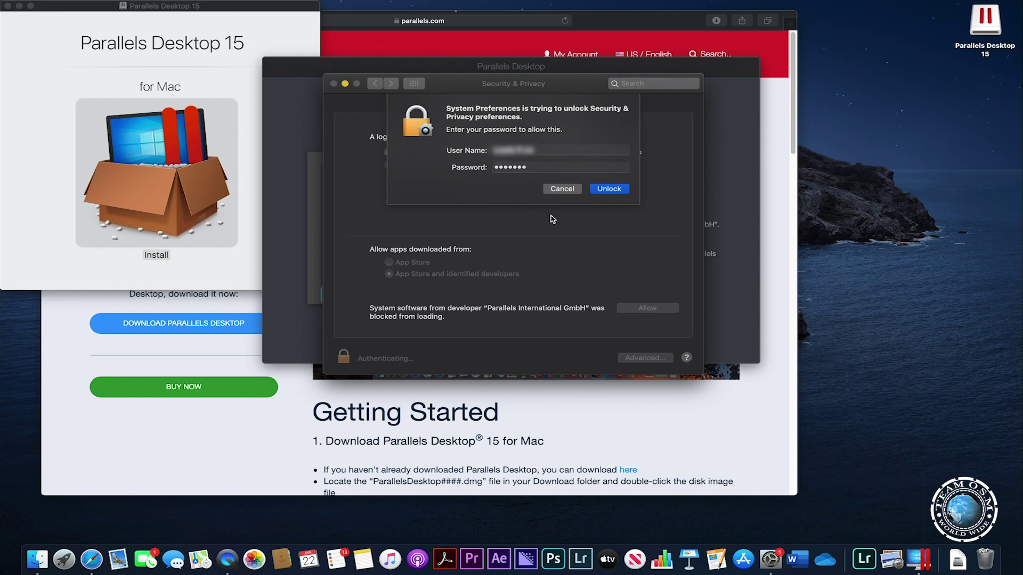
click(611, 190)
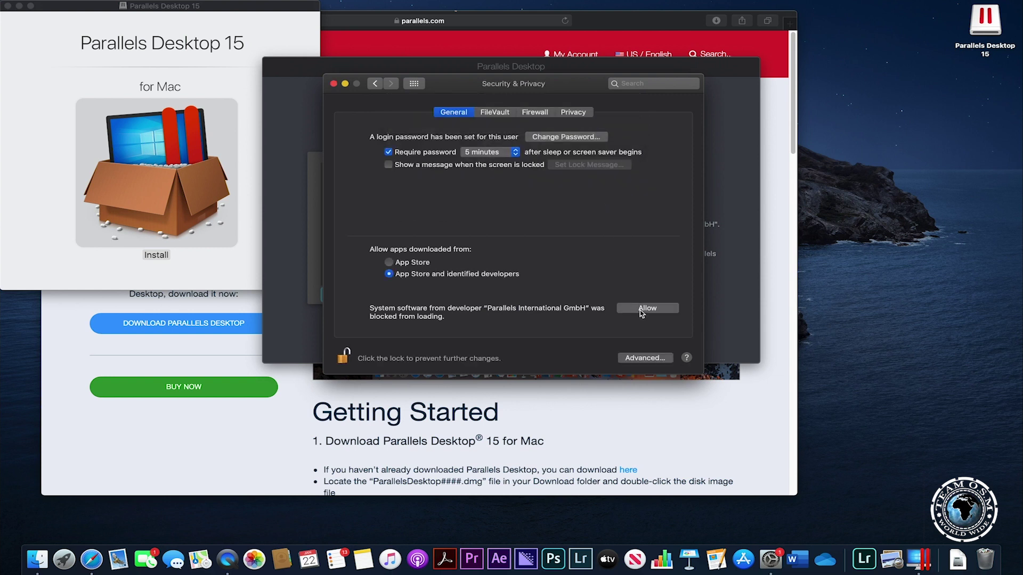
click(642, 311)
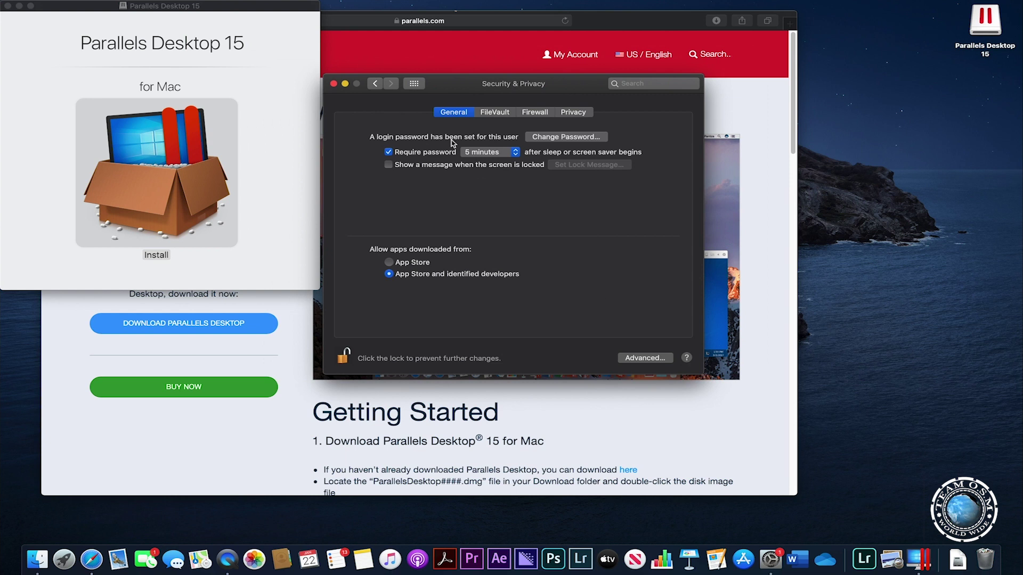
click(333, 84)
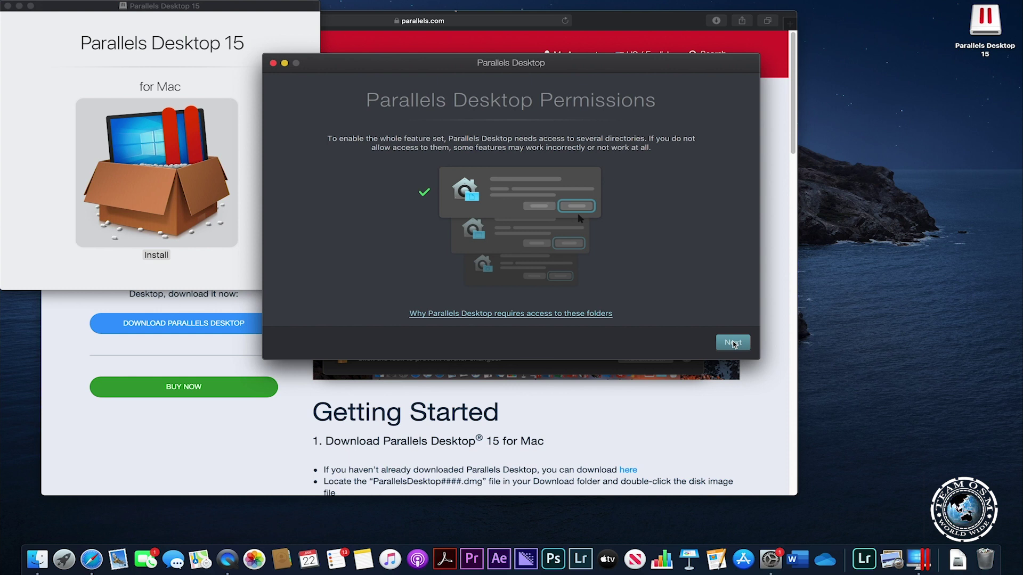
Approve Parallels Desktop access to the Desktop, Documents and Downloads folders and finish permissions.
click(734, 343)
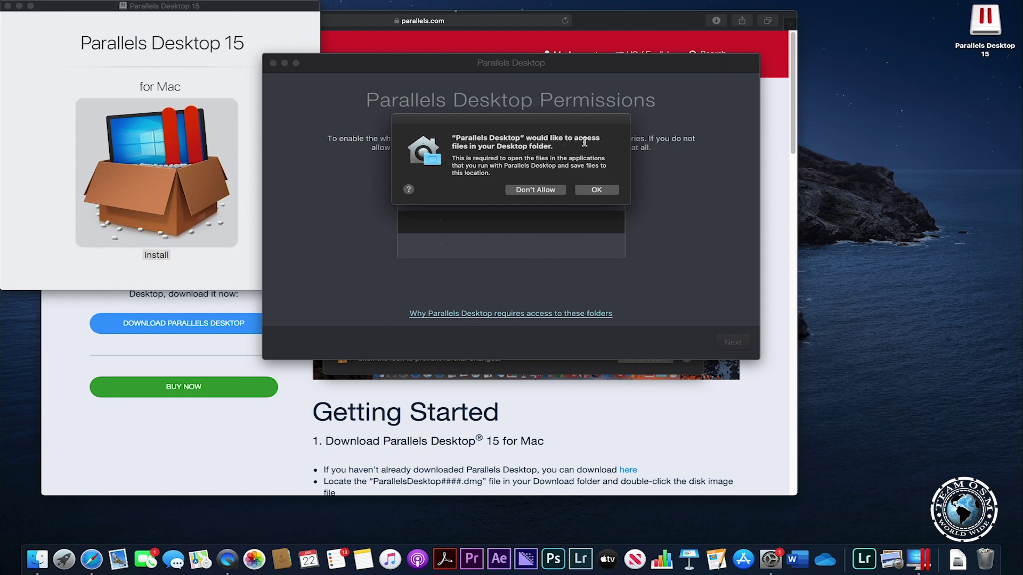
click(596, 192)
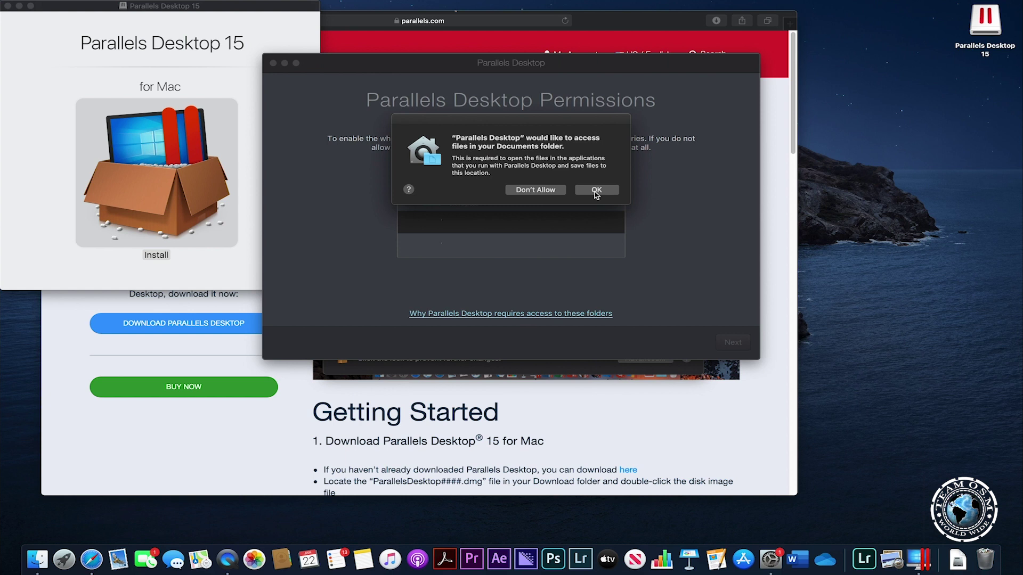
click(596, 192)
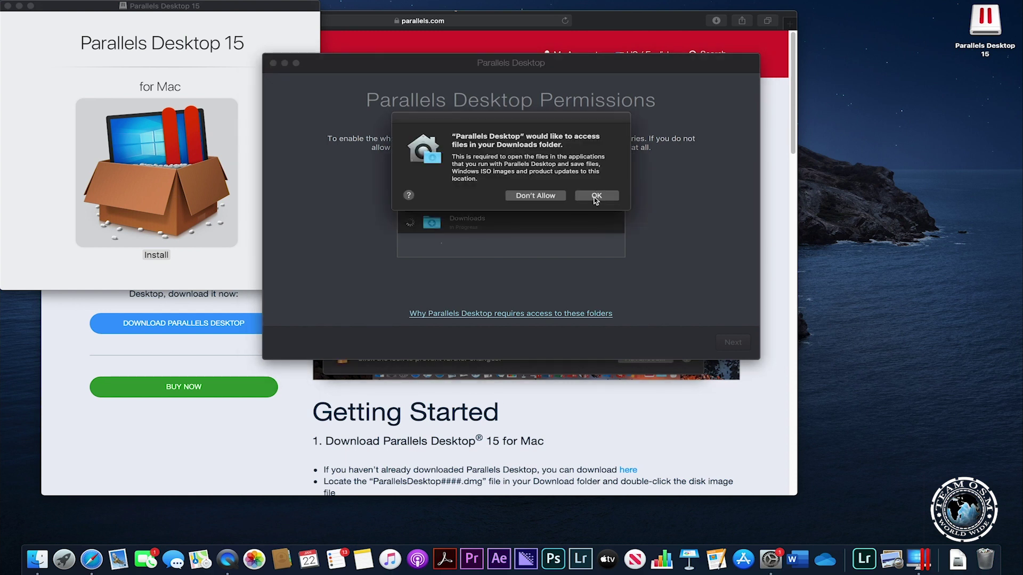
click(596, 197)
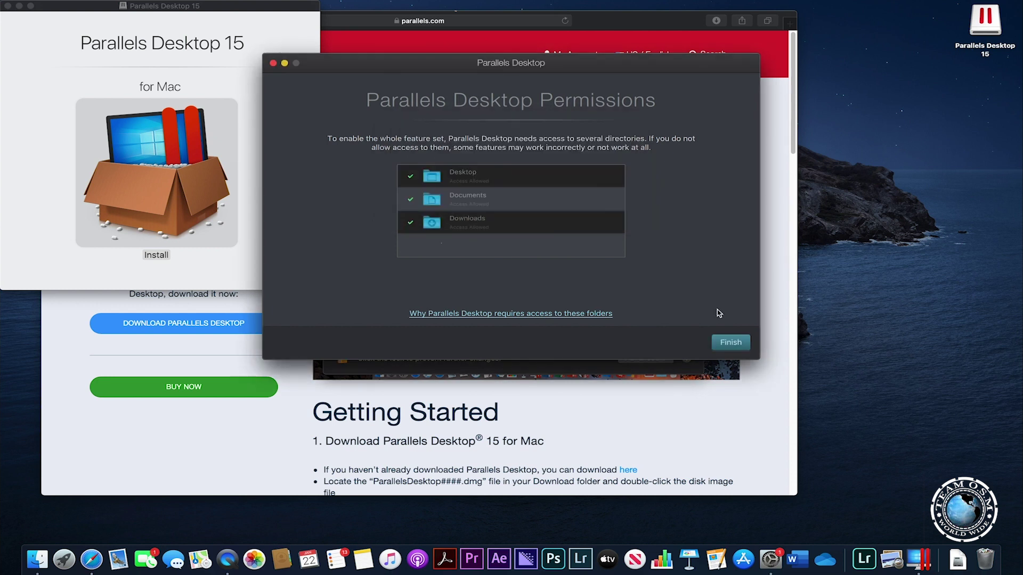
click(731, 344)
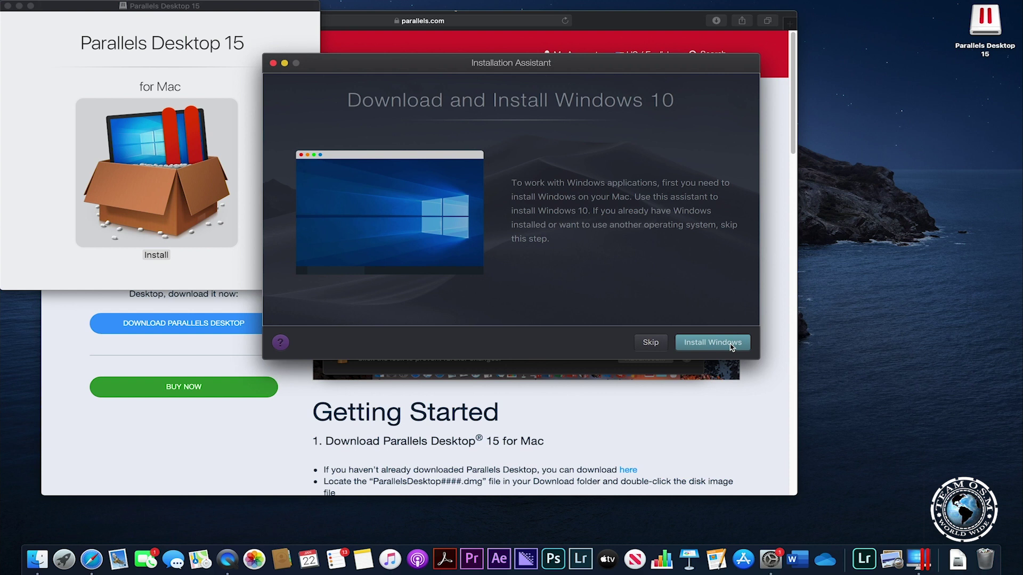
Choose Install Windows in the Installation Assistant to fetch and install Windows 10.
click(731, 348)
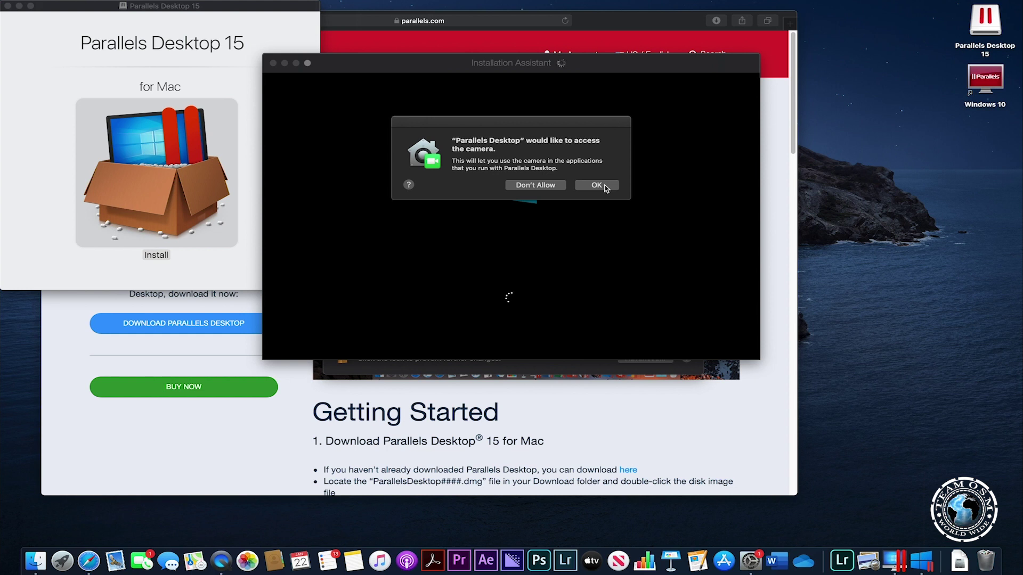
Grant the virtual machine access to the camera and the microphone.
click(597, 185)
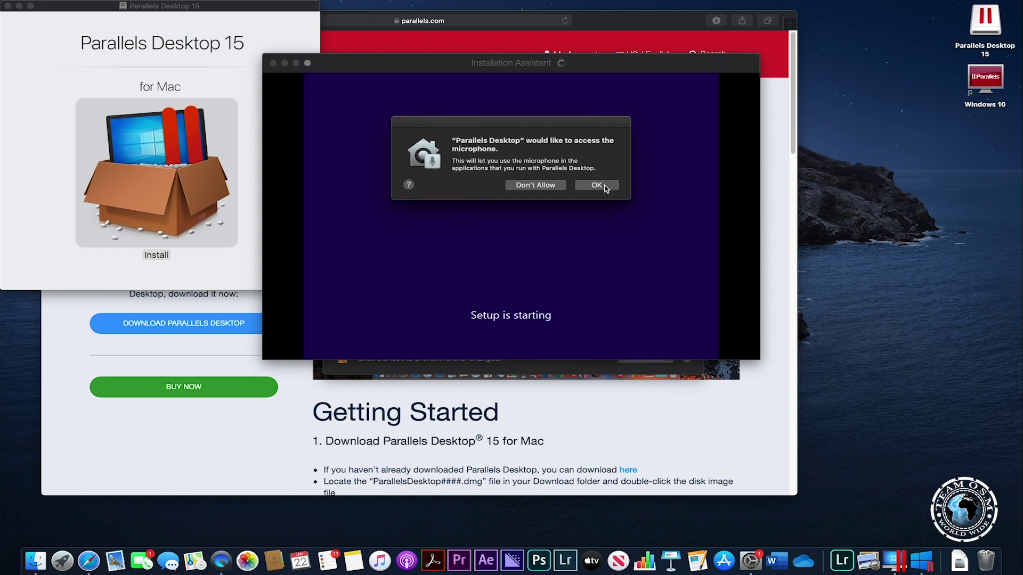
click(605, 187)
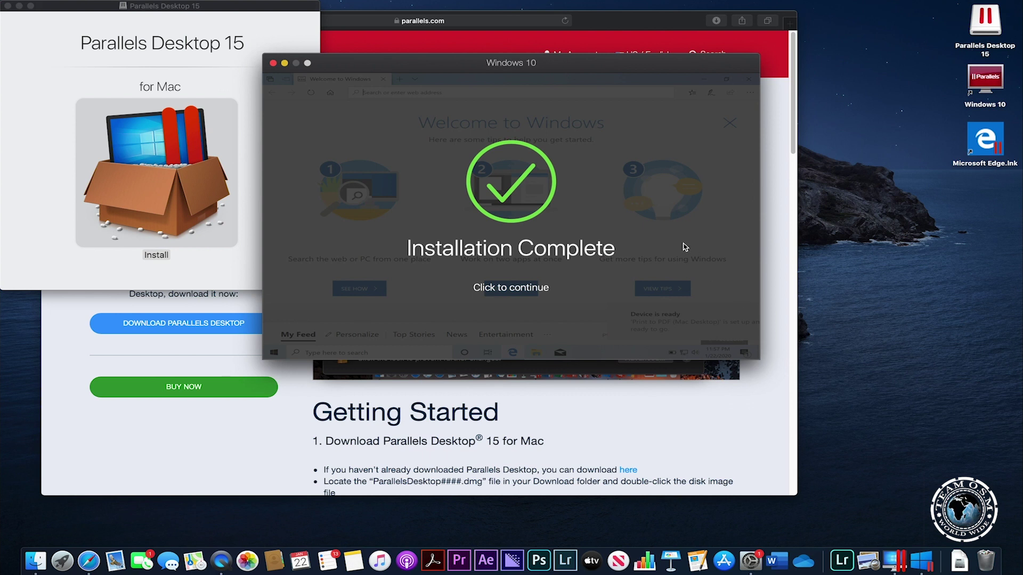
Dismiss the installation-complete screen and sign in to the existing Parallels account with its e-mail and password.
click(522, 291)
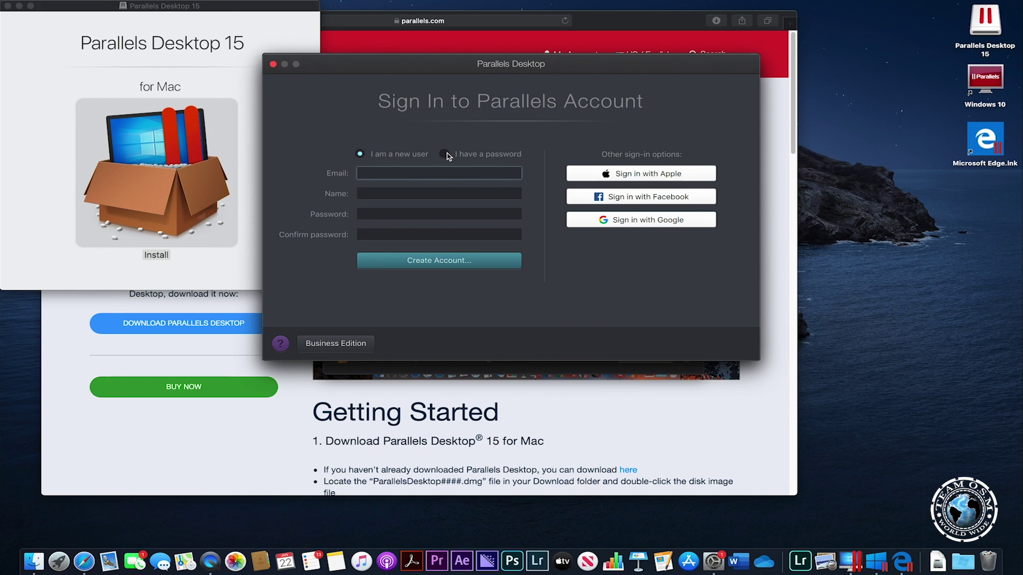
click(446, 154)
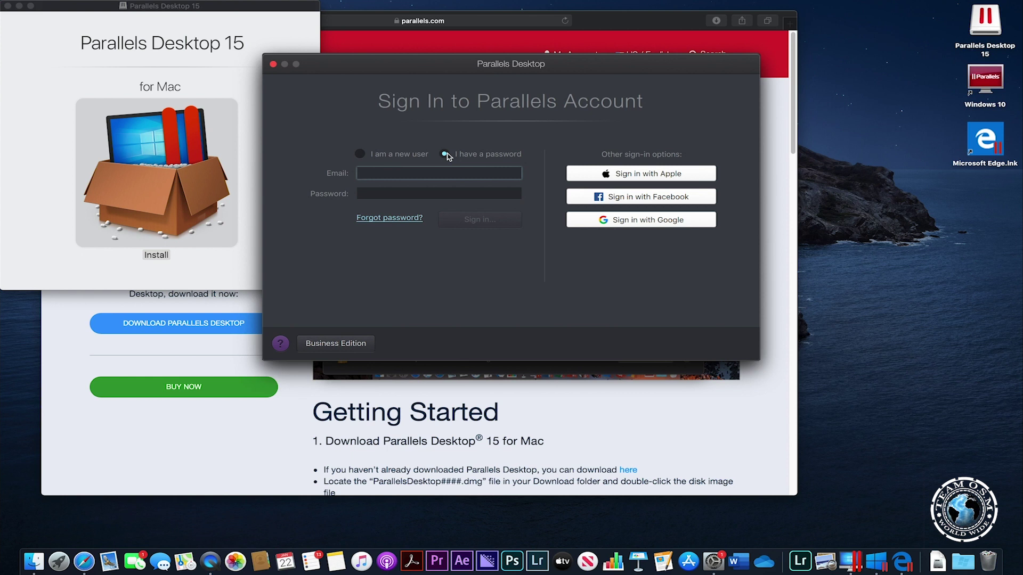
key(Tab)
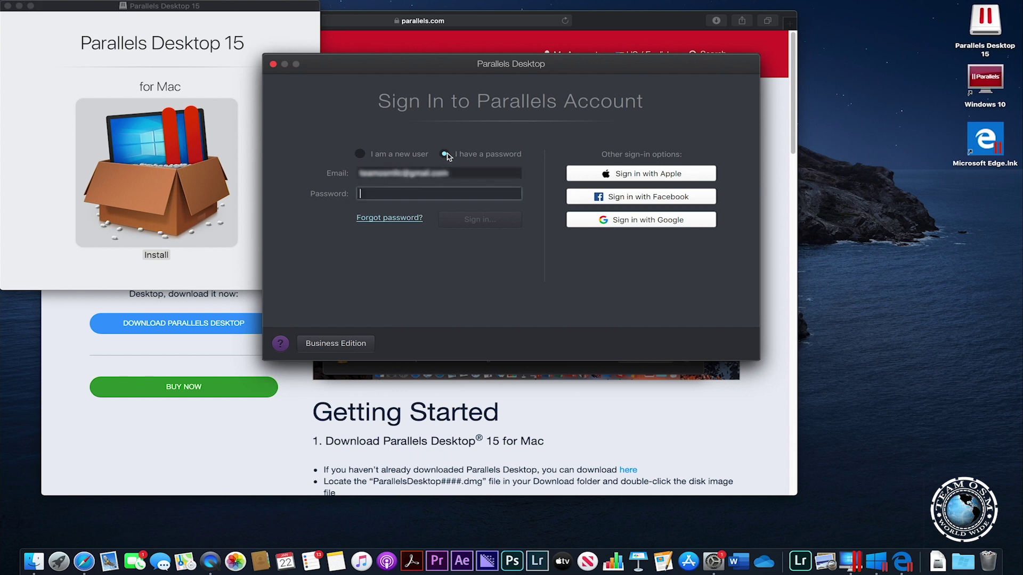
text(•••••••••)
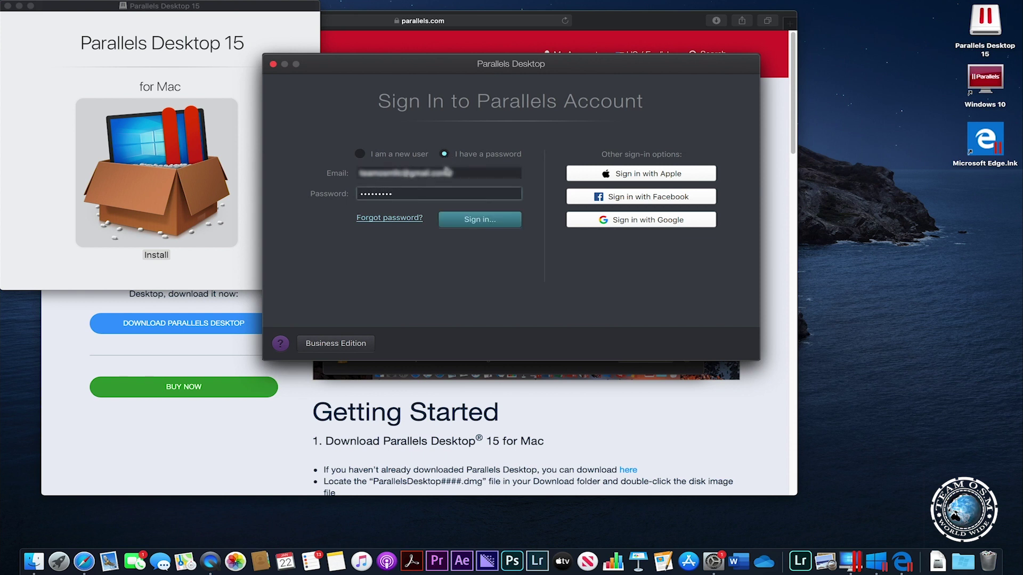
click(457, 220)
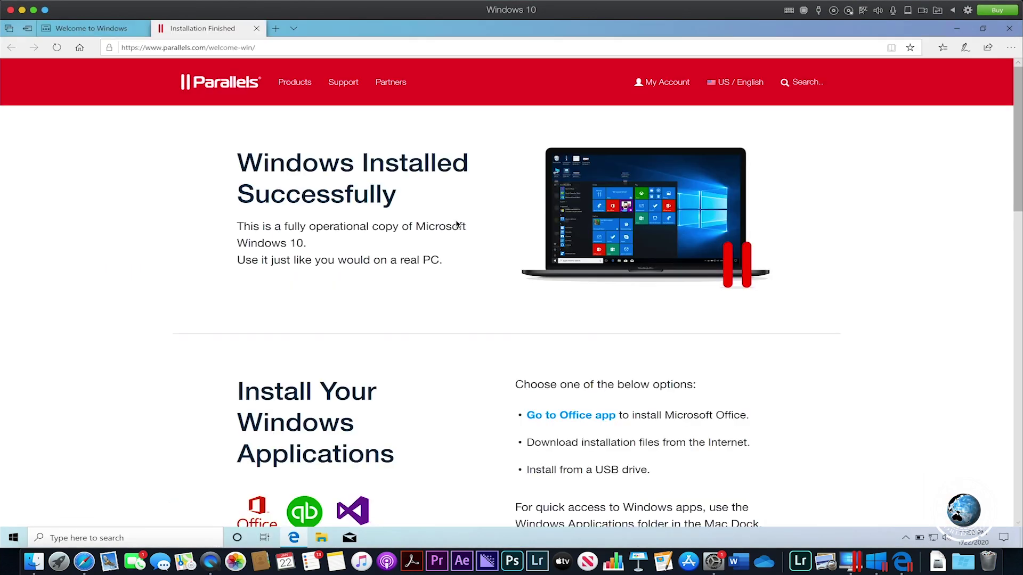
scroll(457, 224, down, 5)
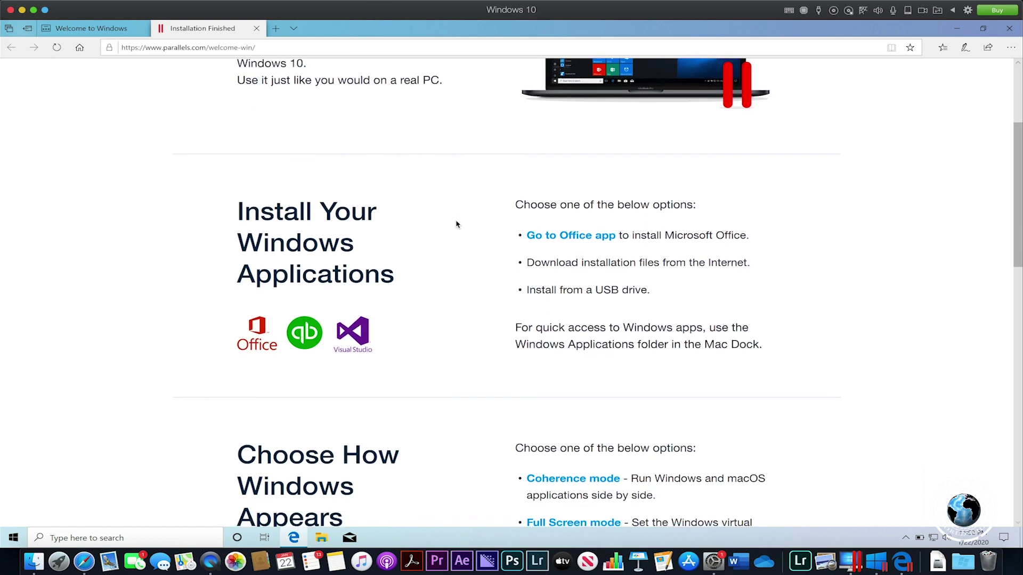
scroll(457, 224, down, 8)
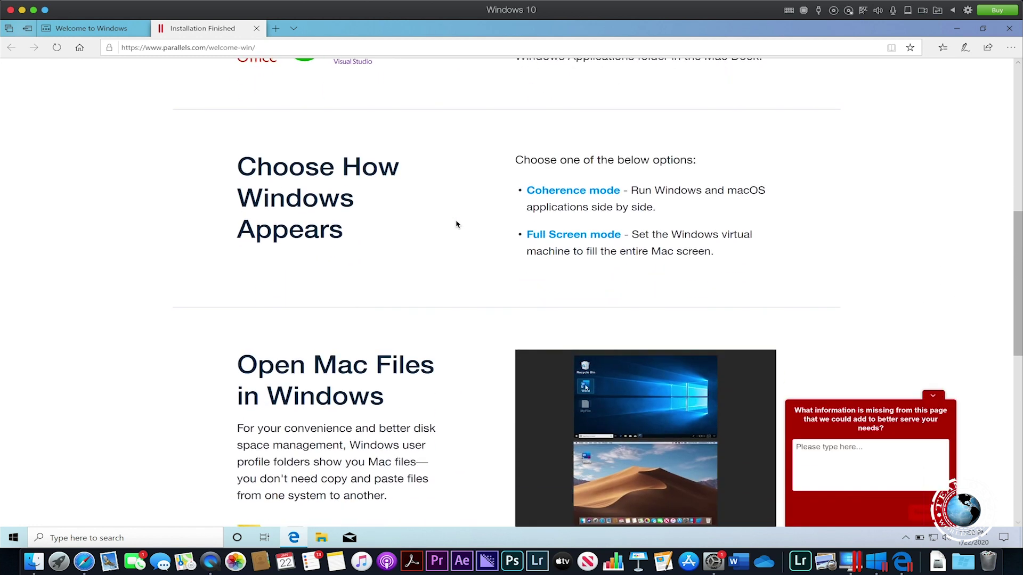
scroll(457, 224, up, 13)
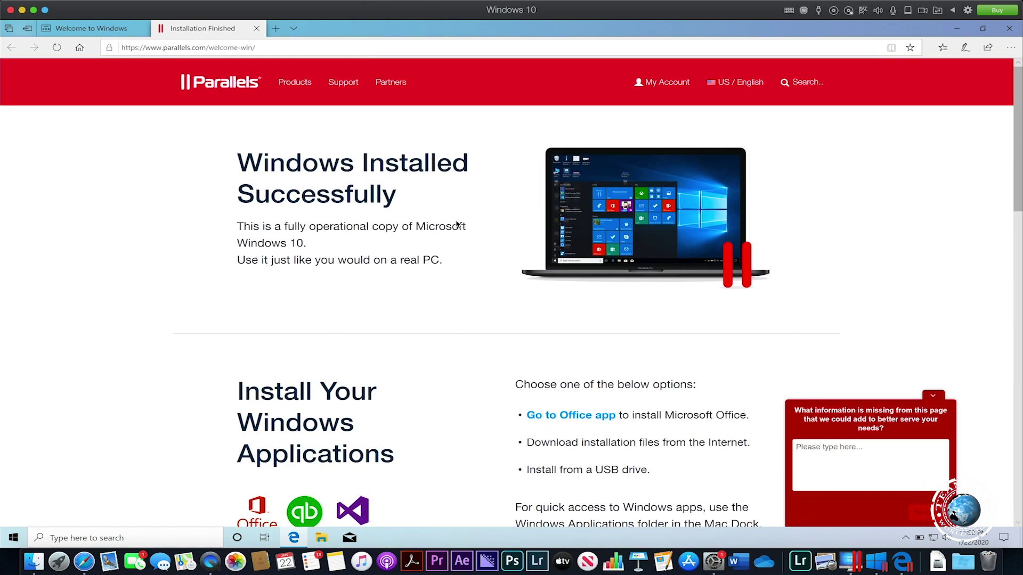